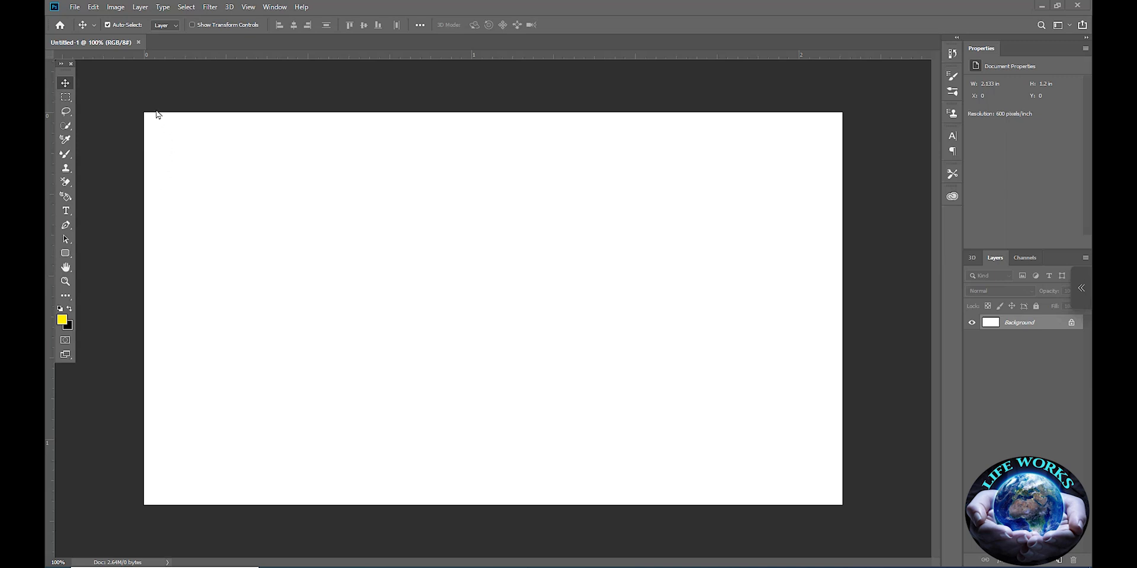
Step: Open the portrait JPG of the man in a beige jacket from the Backgroud folder and unlock its Background layer
click(74, 7)
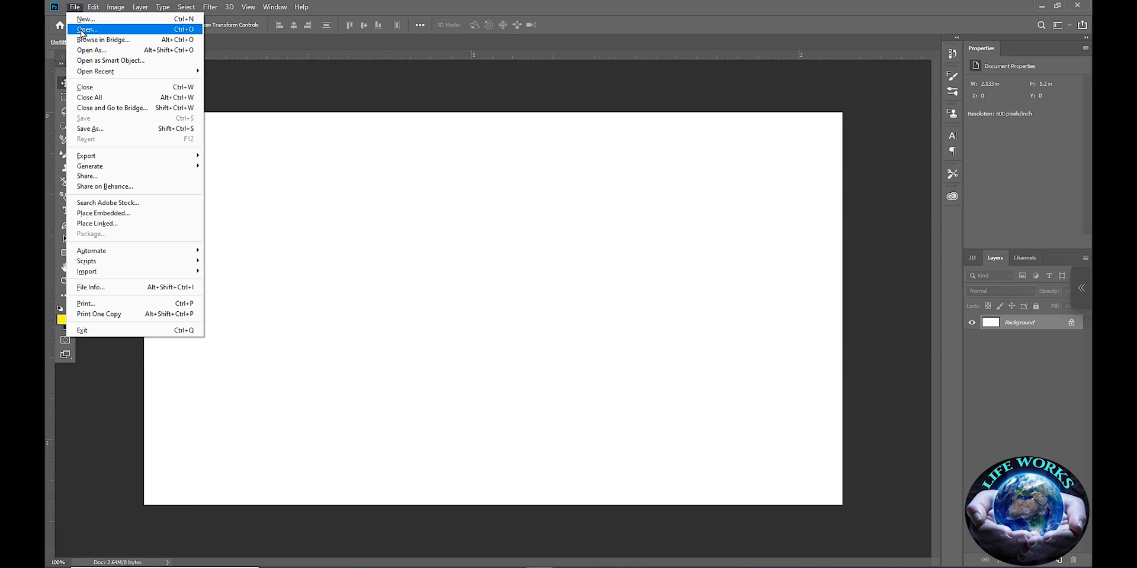
click(82, 31)
click(665, 314)
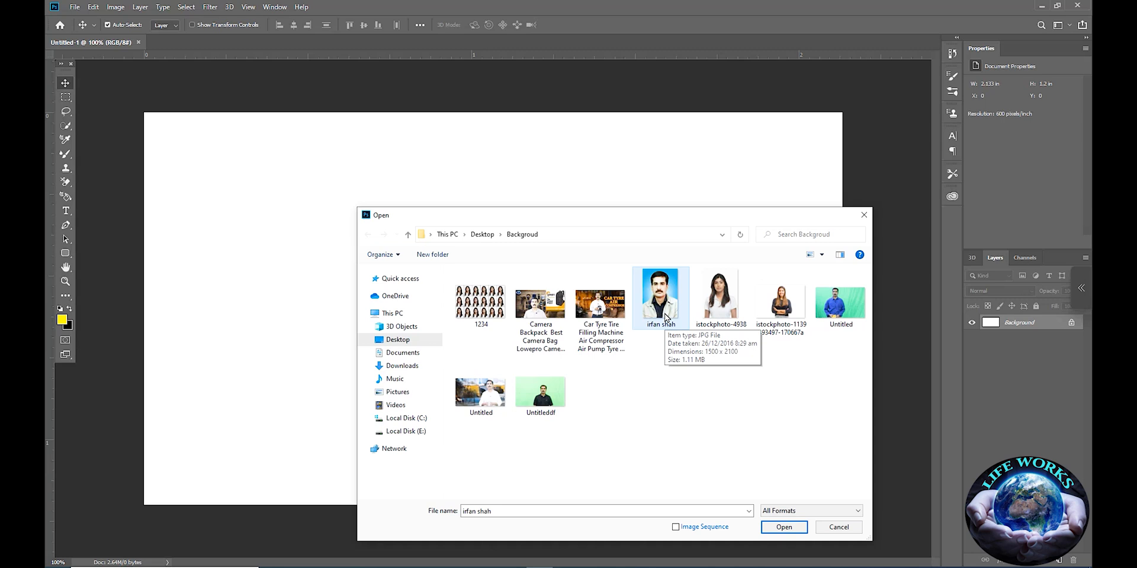
click(787, 527)
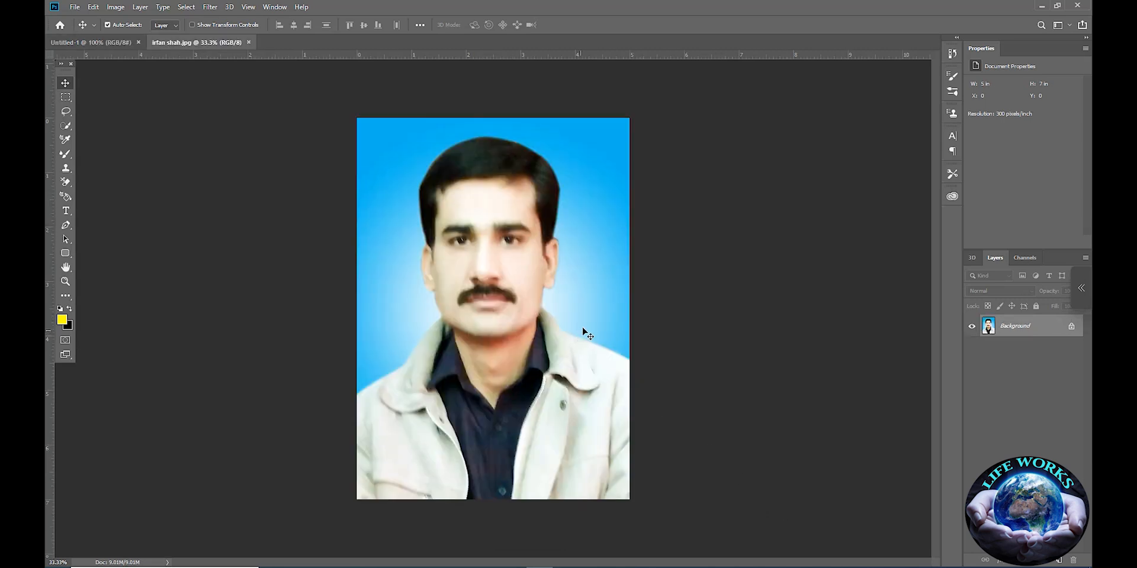
click(1070, 327)
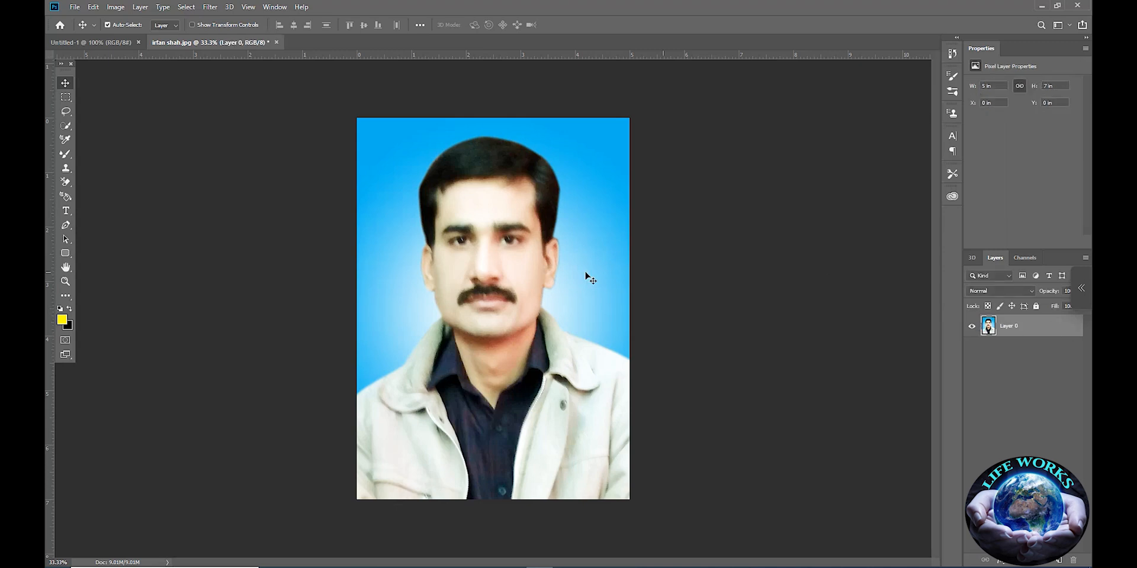
scroll(505, 300, down, 4)
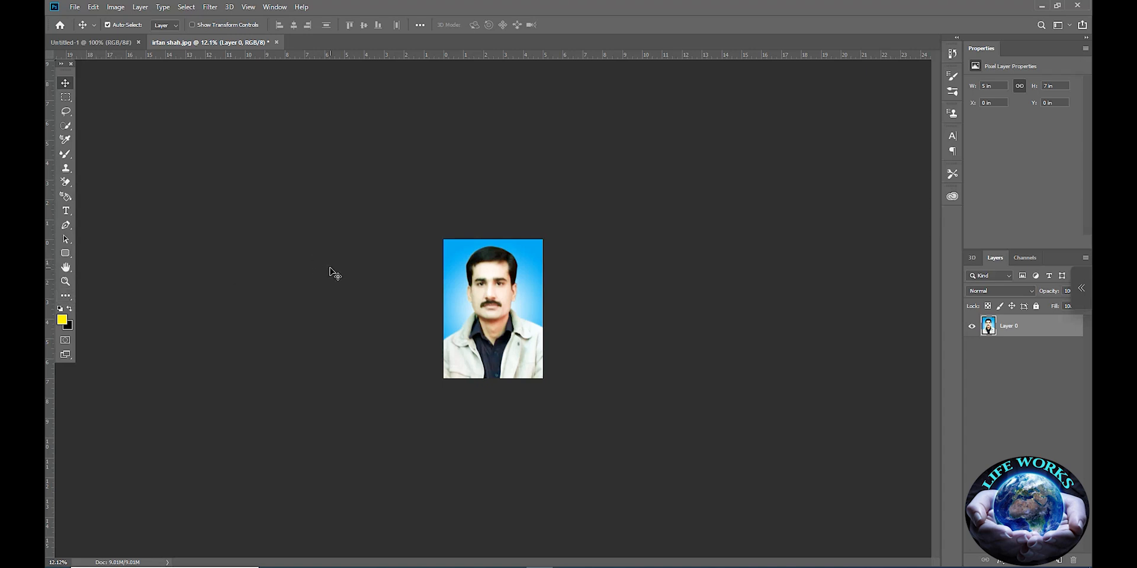
key(c)
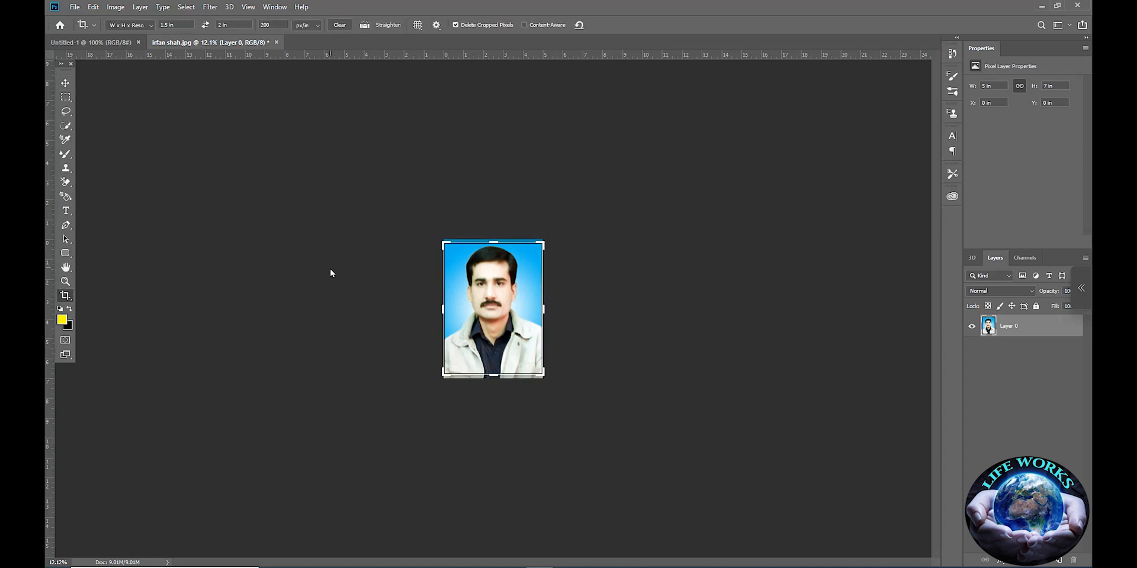
click(68, 299)
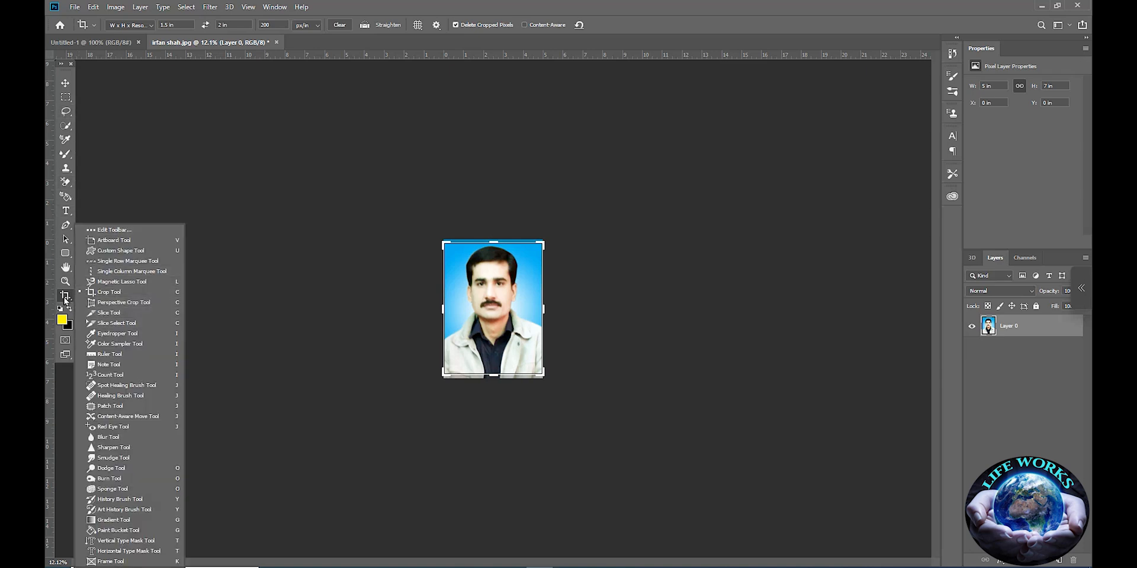
click(115, 295)
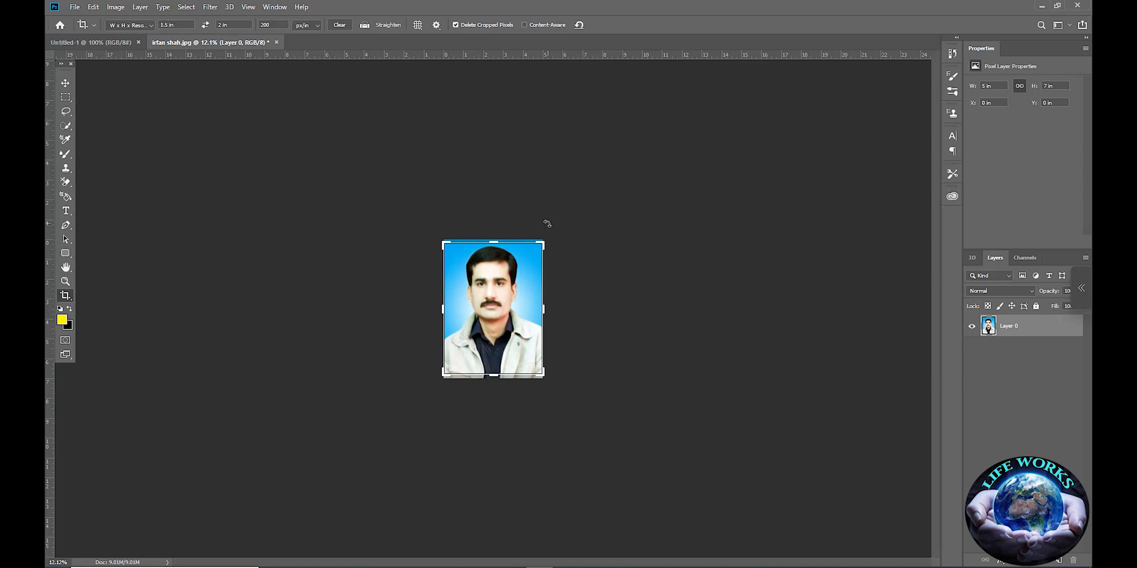
key(Return)
key(v)
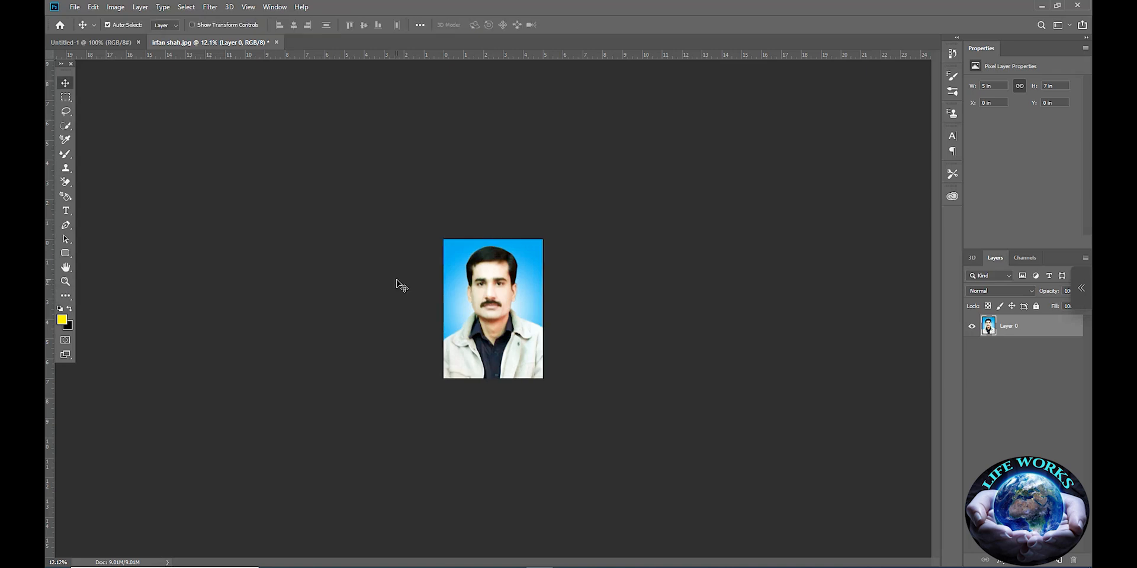
scroll(396, 281, up, 5)
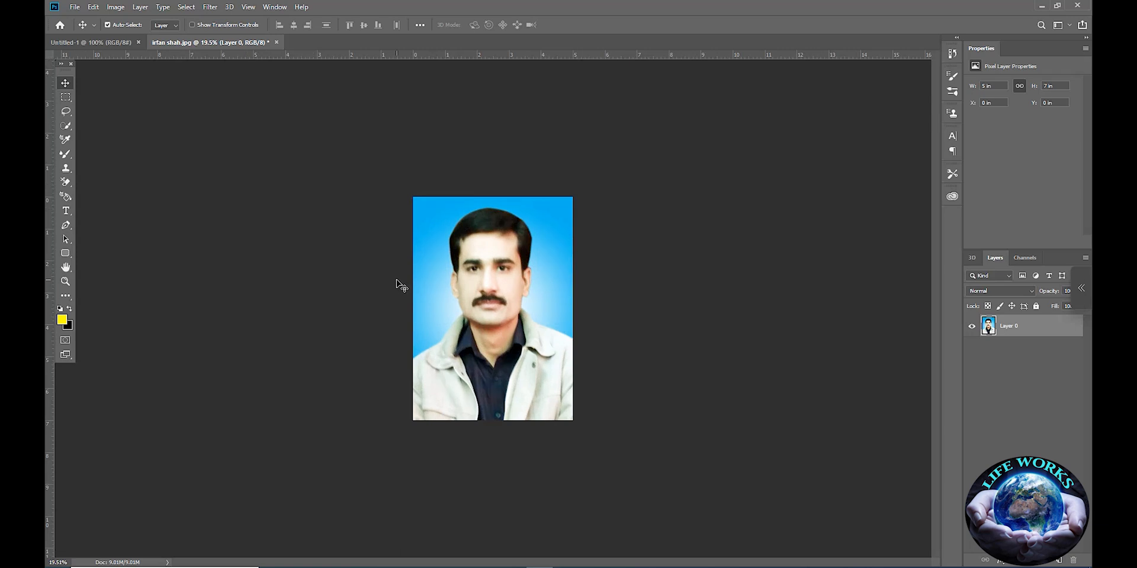
click(66, 283)
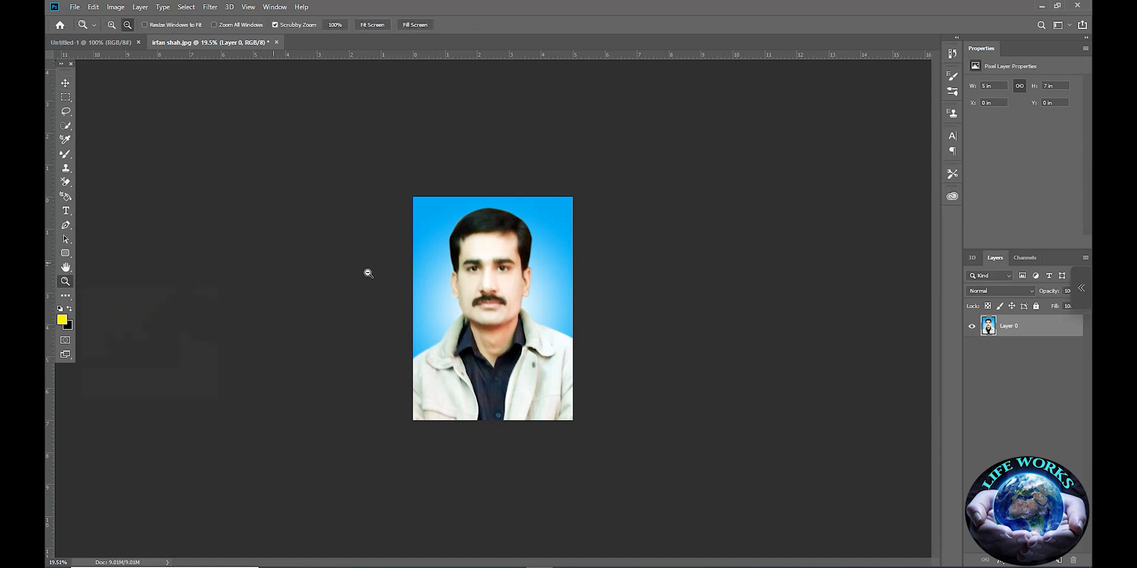
click(292, 148)
click(293, 148)
click(113, 25)
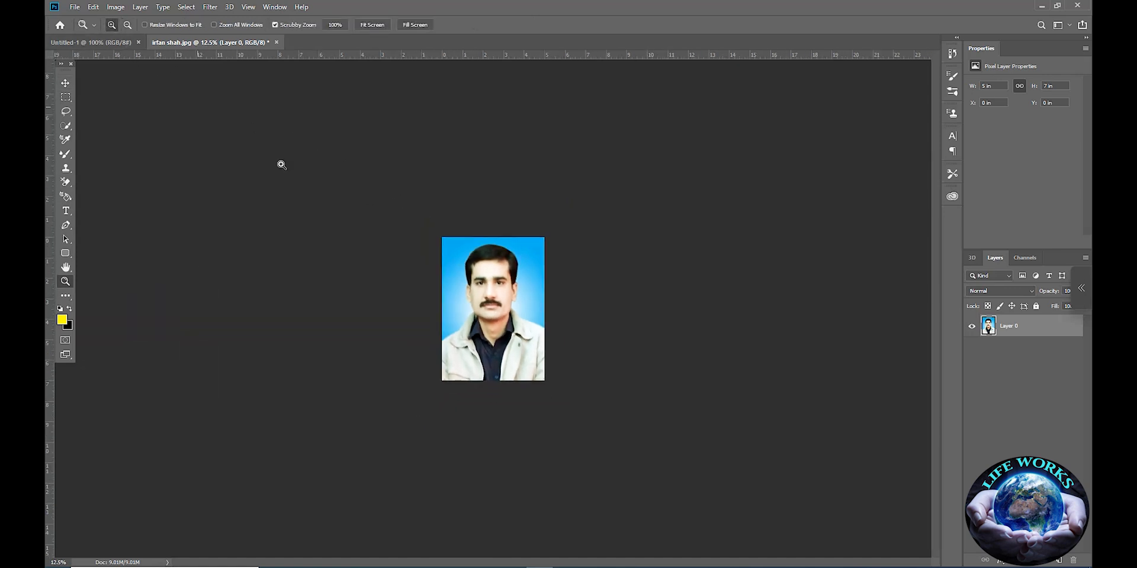
click(503, 296)
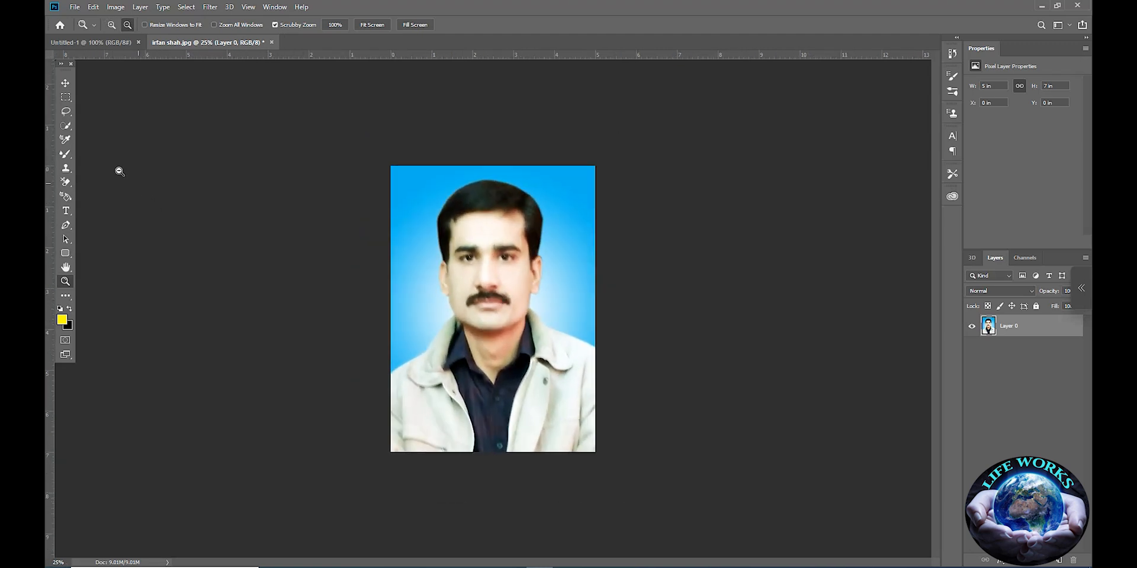
Step: Select the blue background around the man with the Quick Selection tool and delete it
click(69, 131)
click(70, 133)
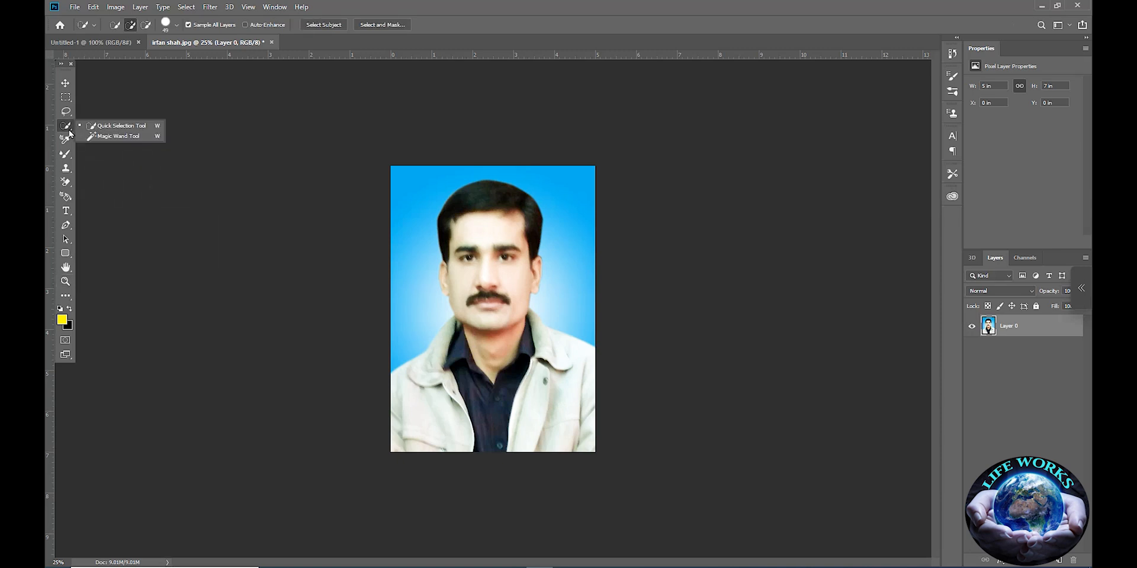
key(shift+w)
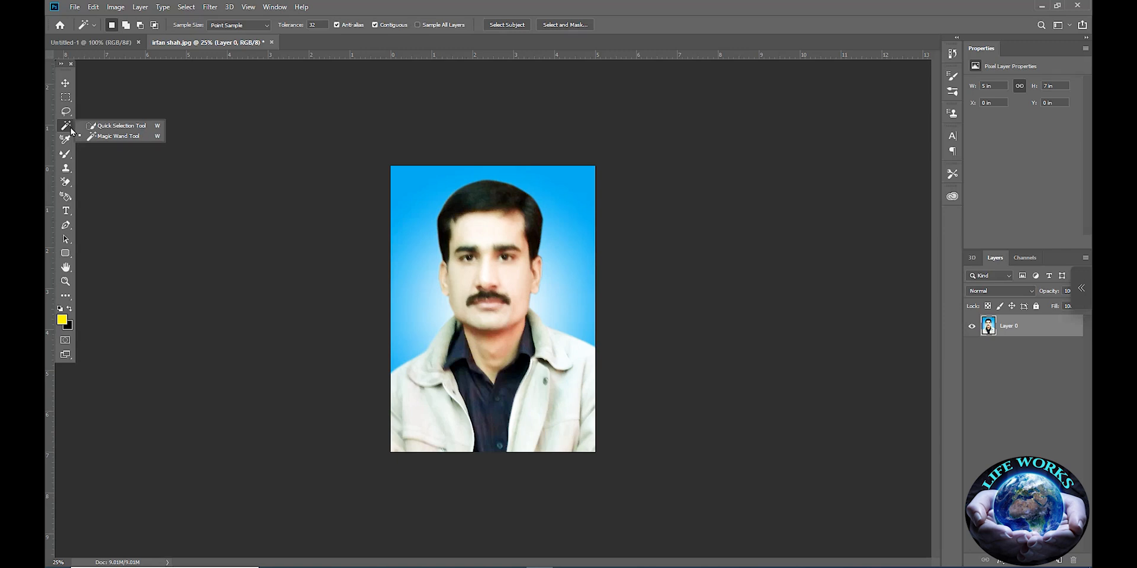
click(109, 126)
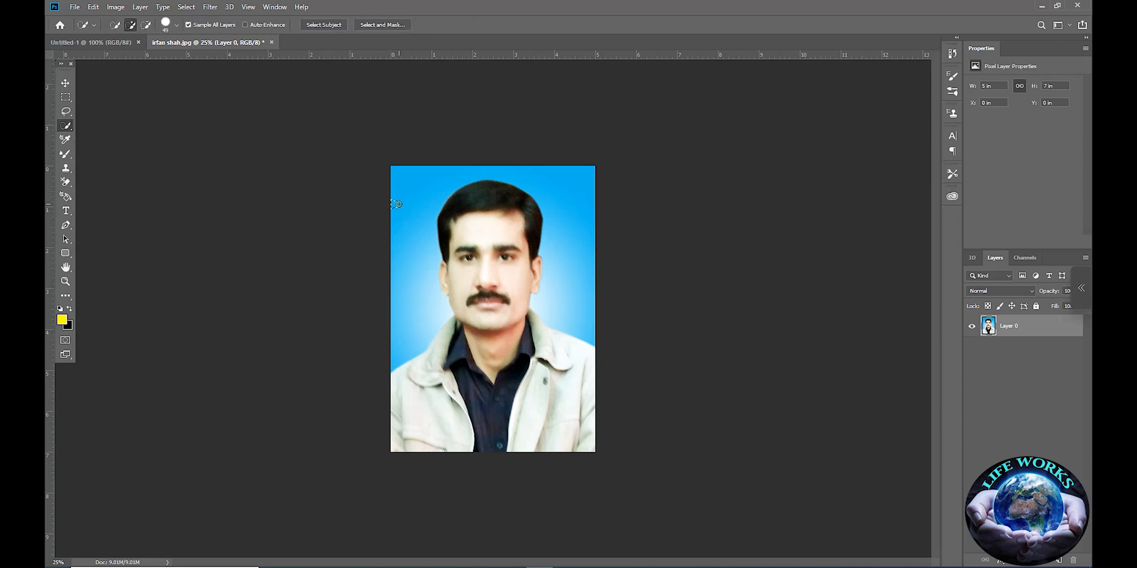
mouse_move(398, 205)
mouse_down()
mouse_move(409, 261)
mouse_move(401, 319)
mouse_move(420, 196)
mouse_move(446, 174)
mouse_move(556, 187)
mouse_up()
scroll(450, 284, up, 5)
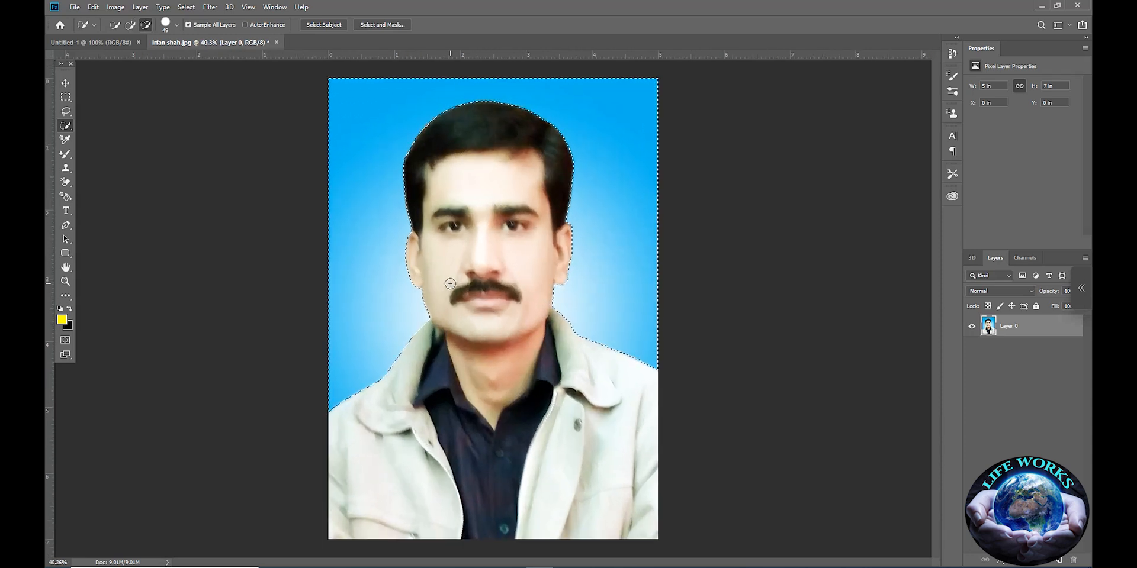
scroll(450, 283, down, 5)
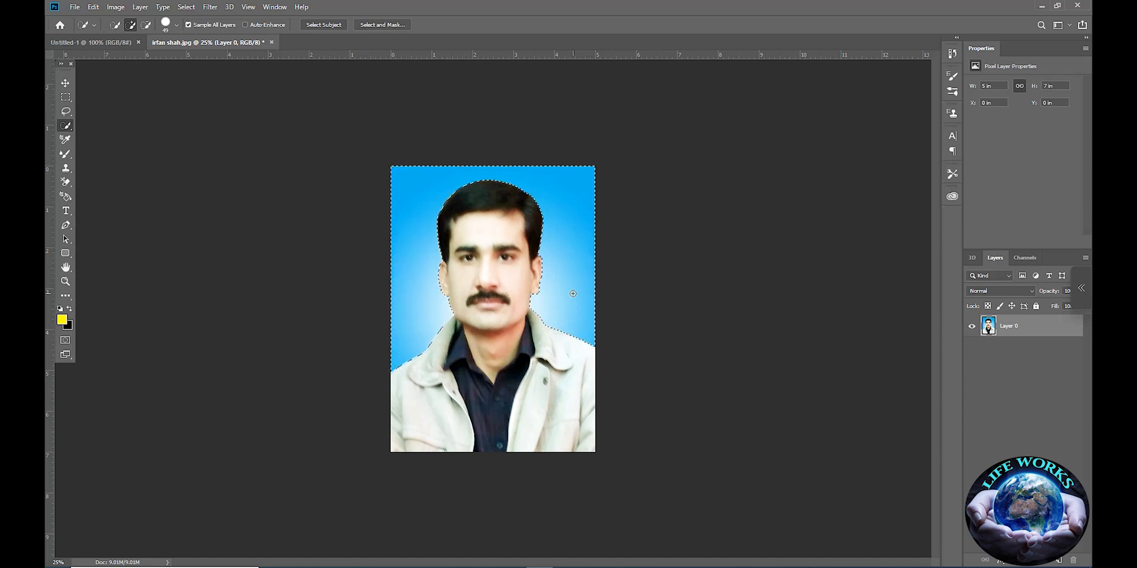
key(Delete)
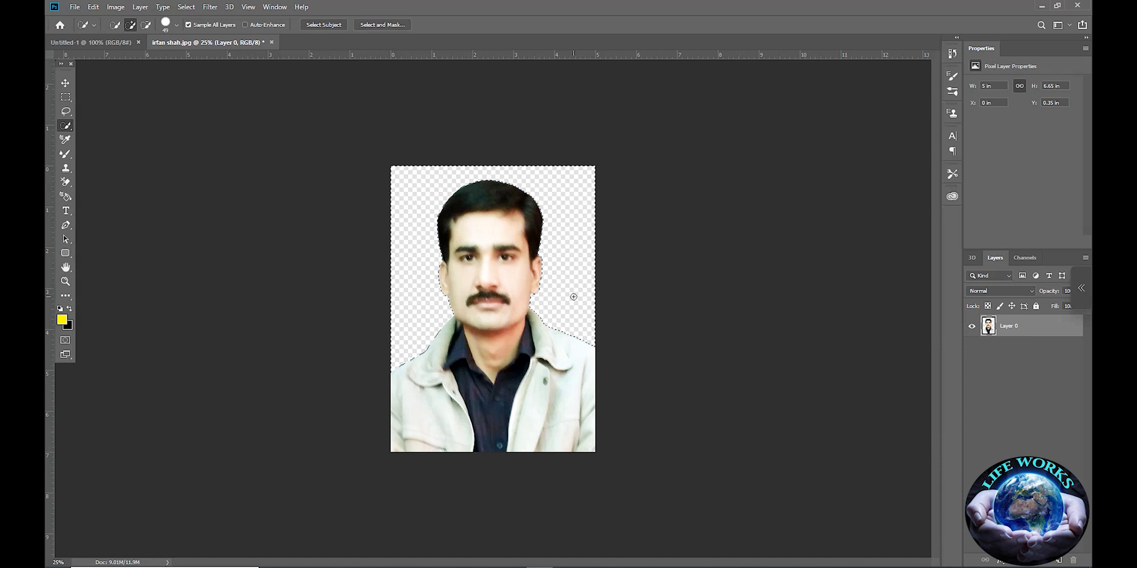
Step: Keep yellow as the foreground colour and fill the selected transparent background with it using the Paint Bucket tool
key(m)
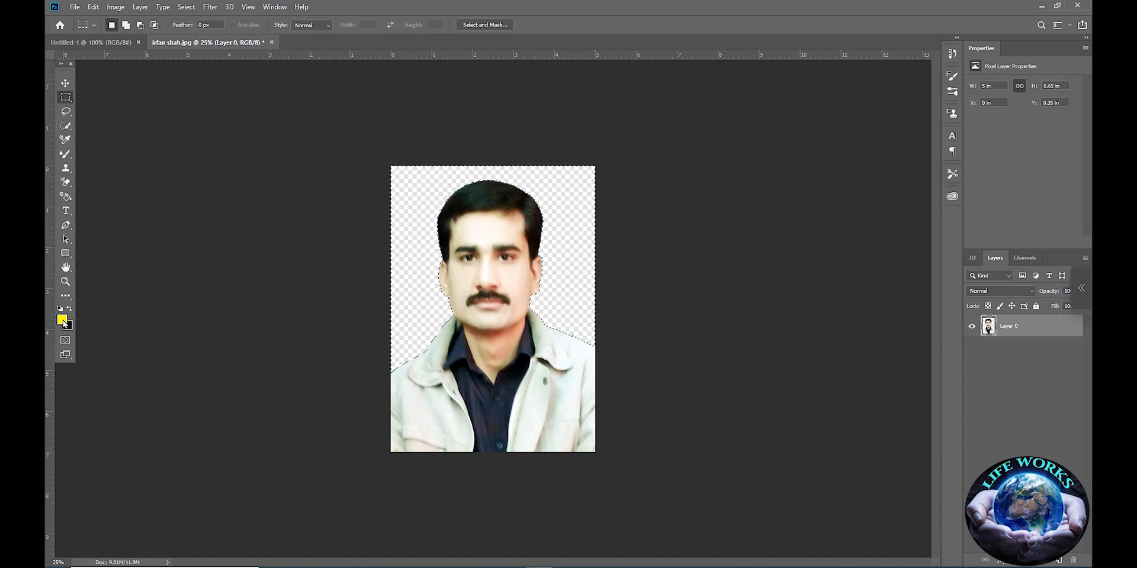
click(63, 321)
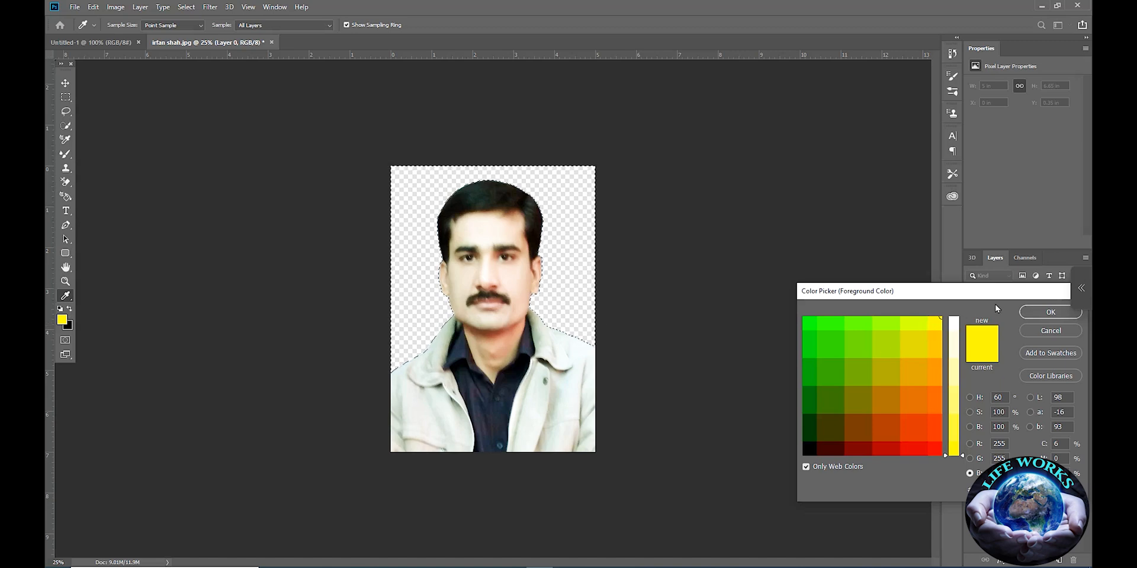
click(1050, 315)
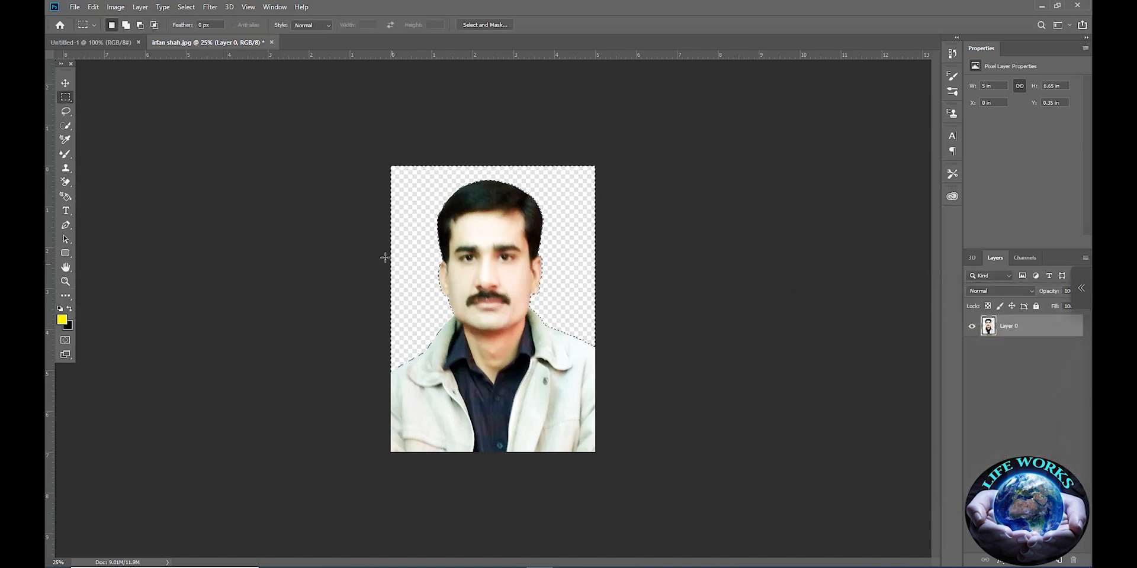
click(72, 304)
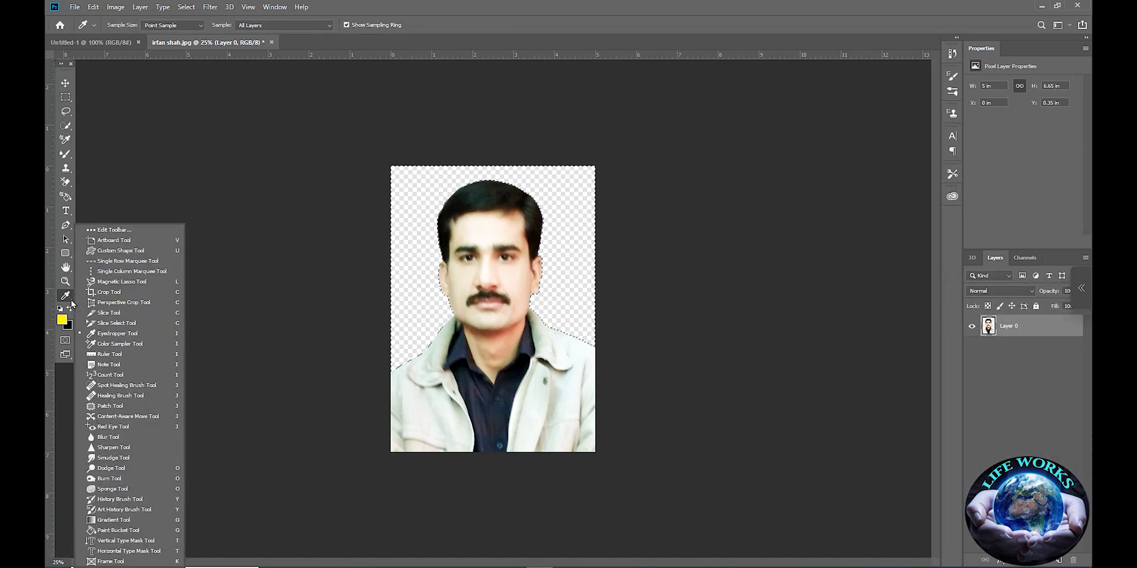
click(143, 530)
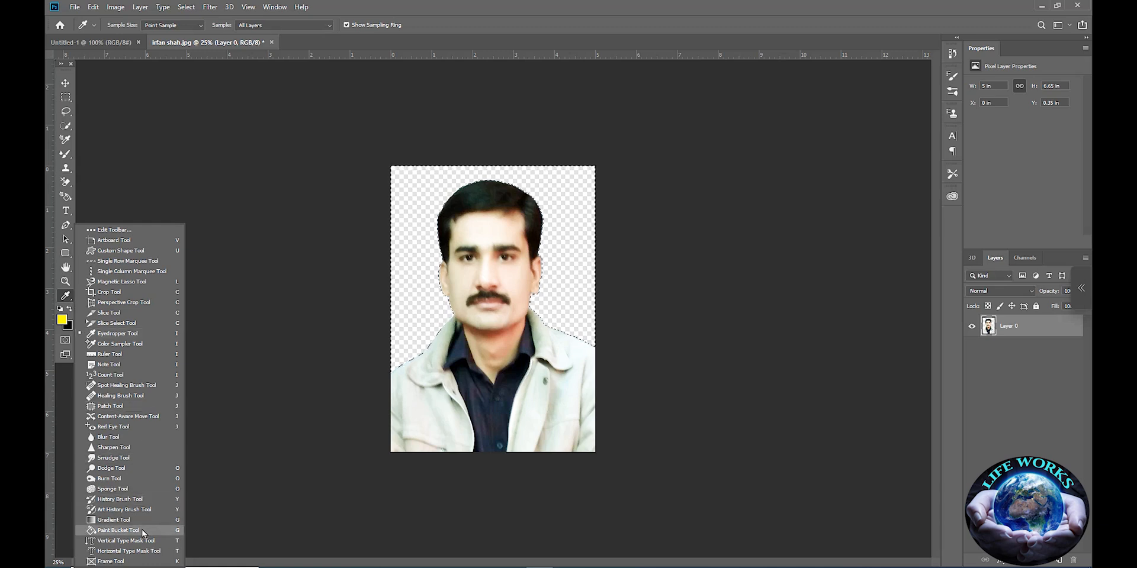
click(399, 191)
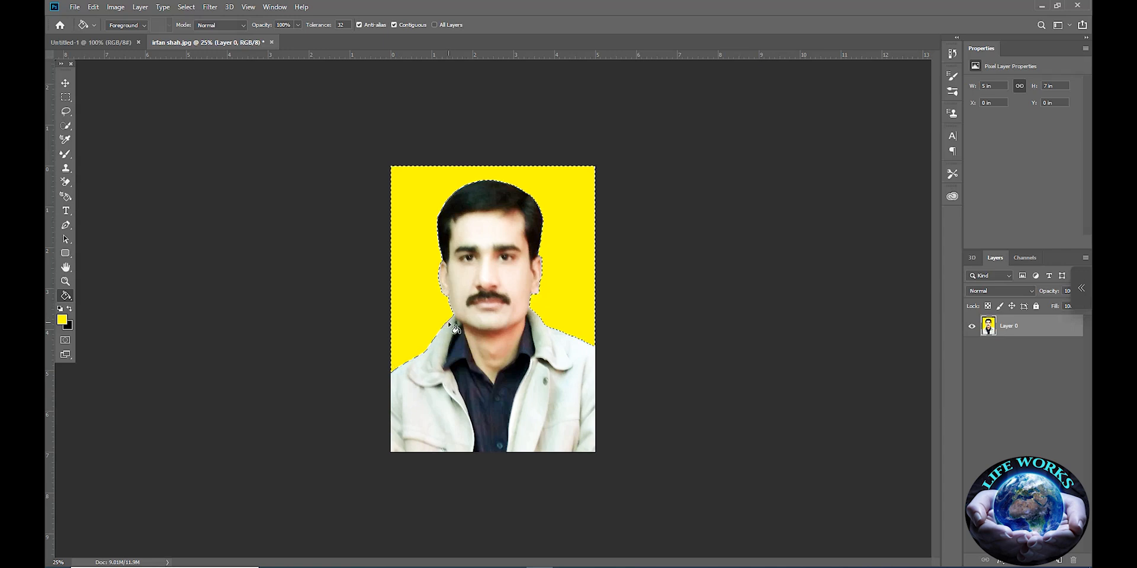
Step: Clear the selection, set the foreground colour to white and fill the portrait's background with it using the Paint Bucket
click(65, 97)
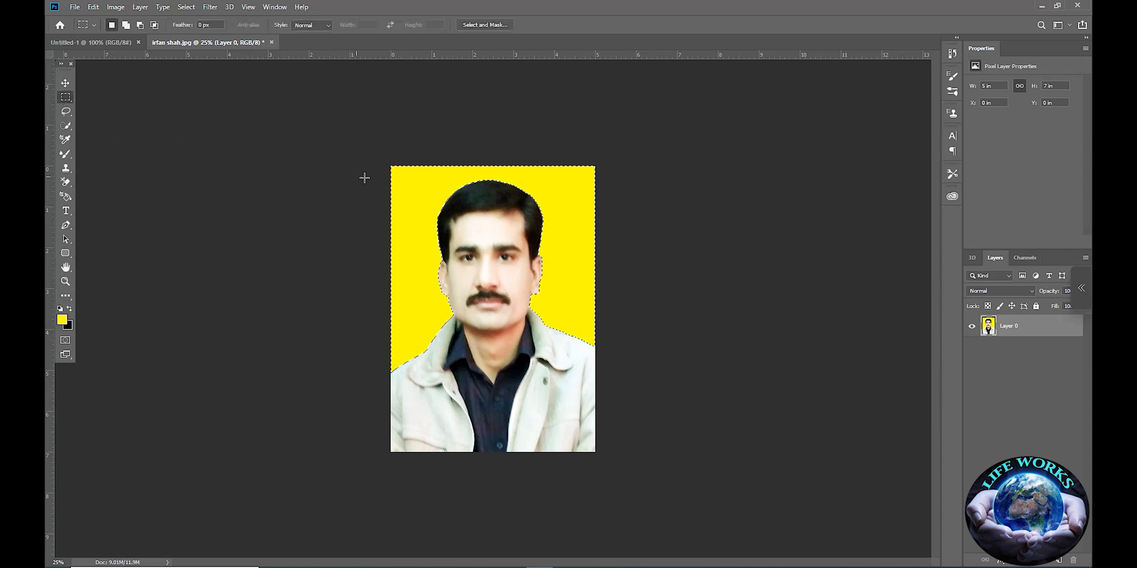
click(403, 190)
click(61, 320)
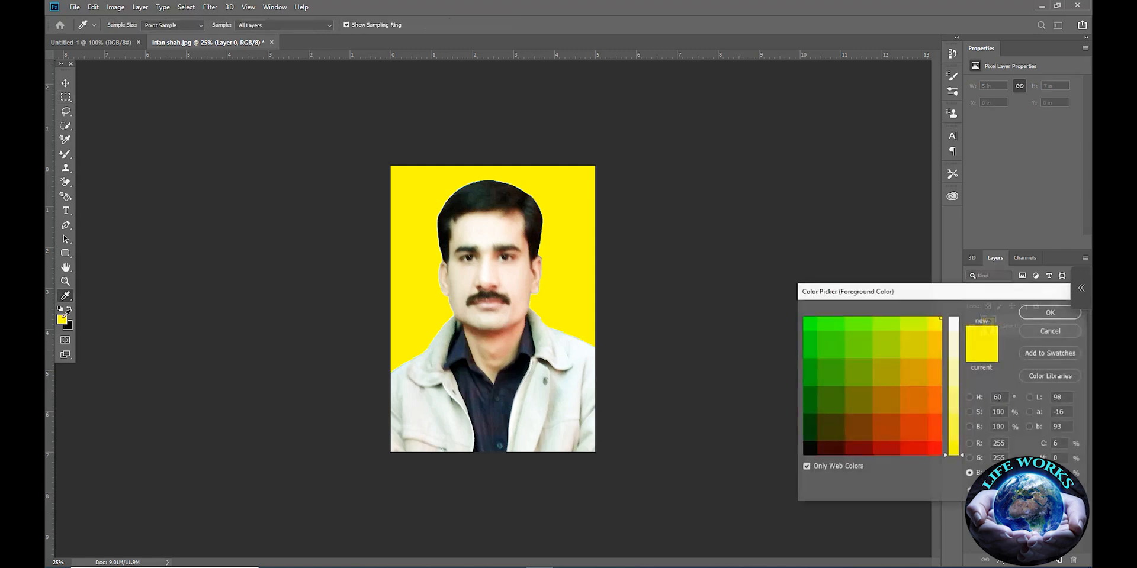
click(949, 321)
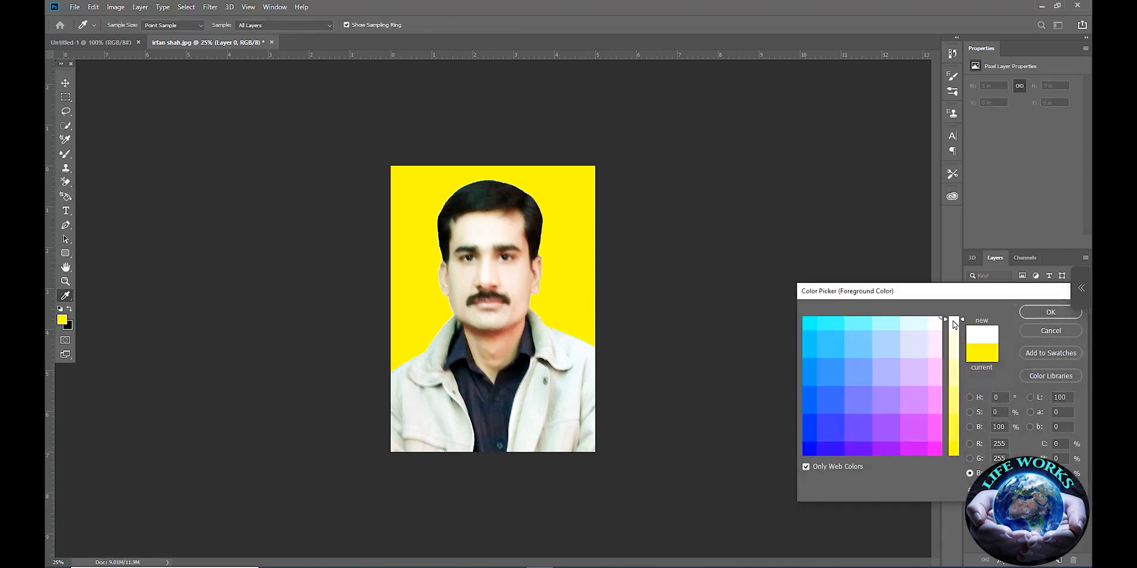
click(1049, 312)
key(m)
key(i)
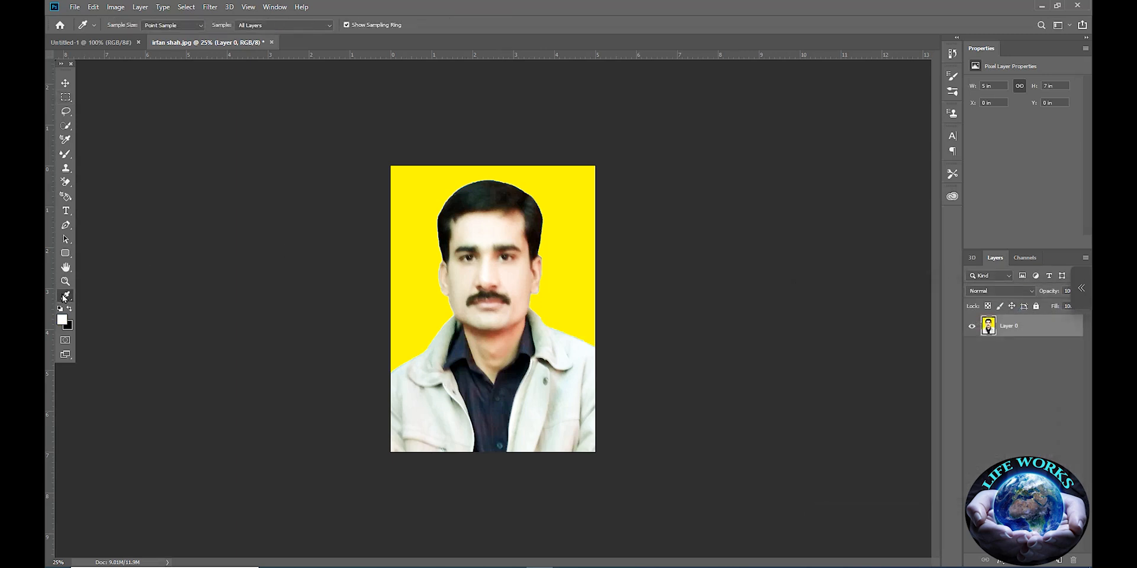
right_click(65, 301)
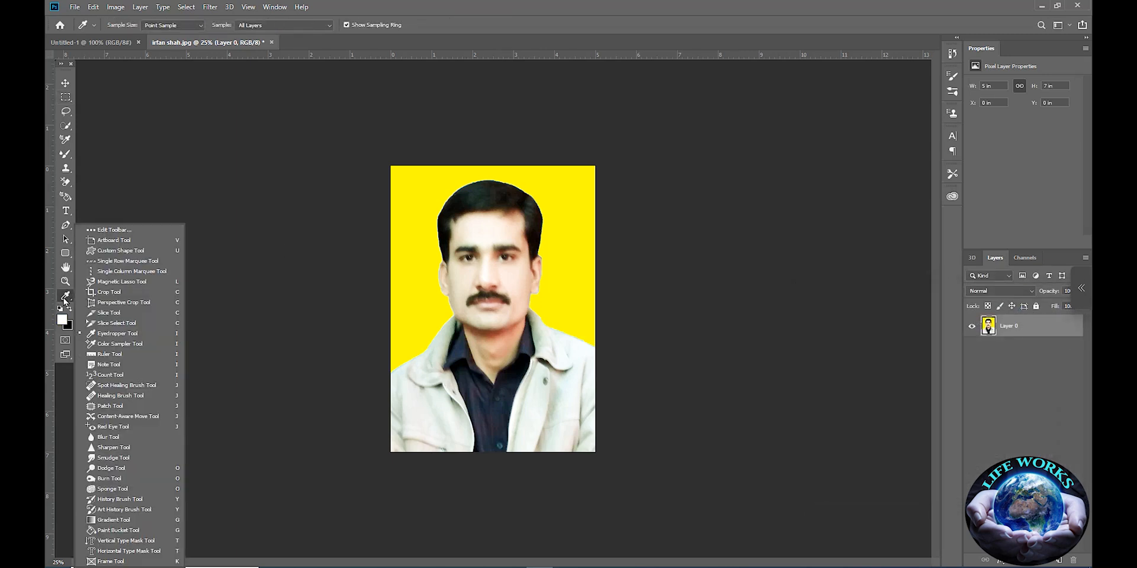
click(119, 531)
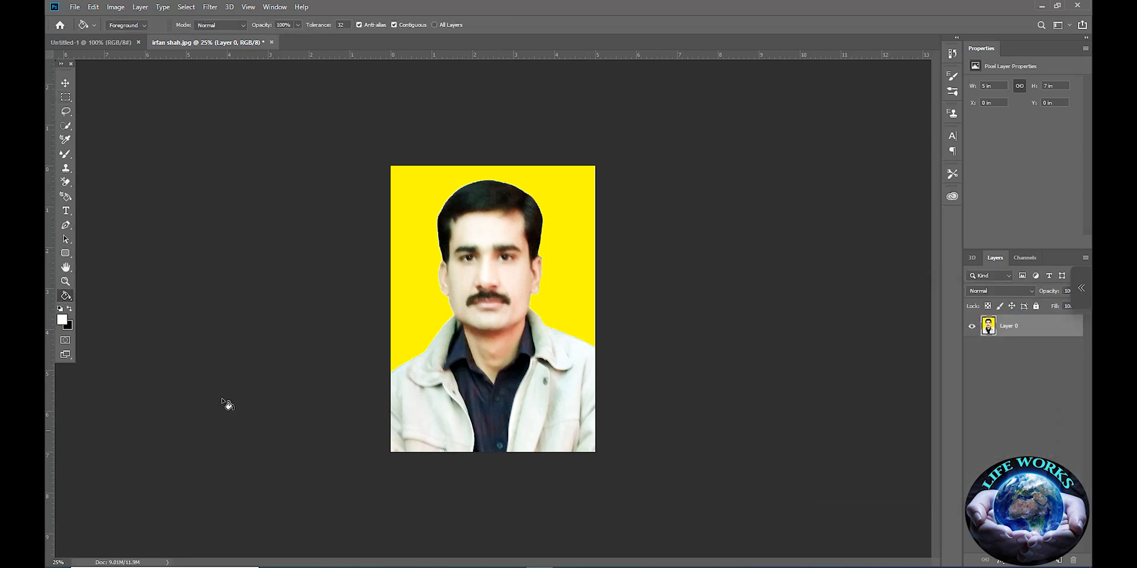
click(402, 189)
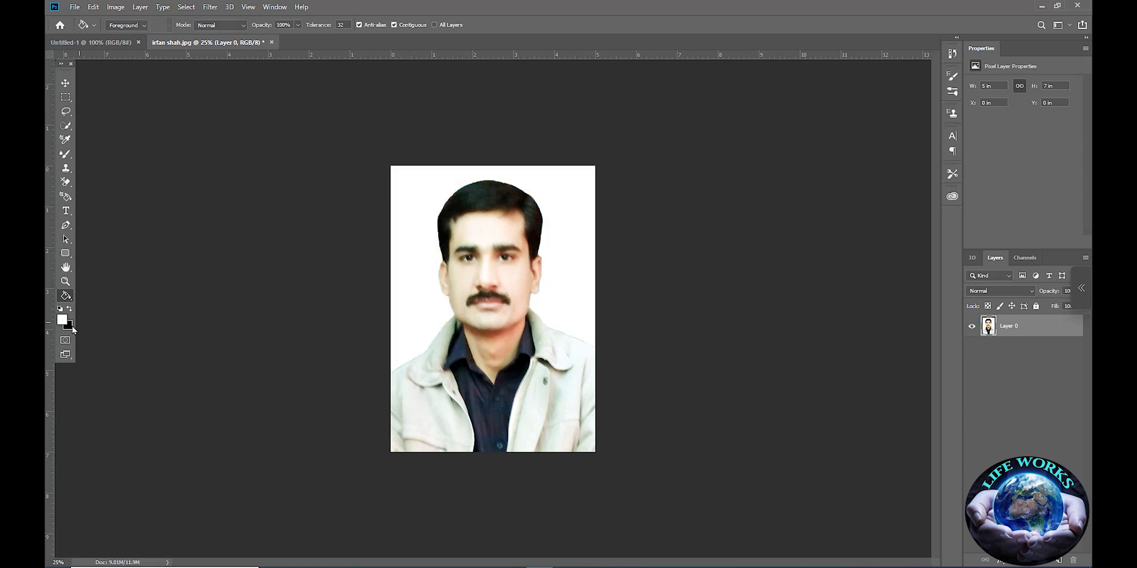
Step: Set the foreground colour to bright blue (H 216, S 100, B 100) and fill the portrait's background with it using the Paint Bucket
click(61, 319)
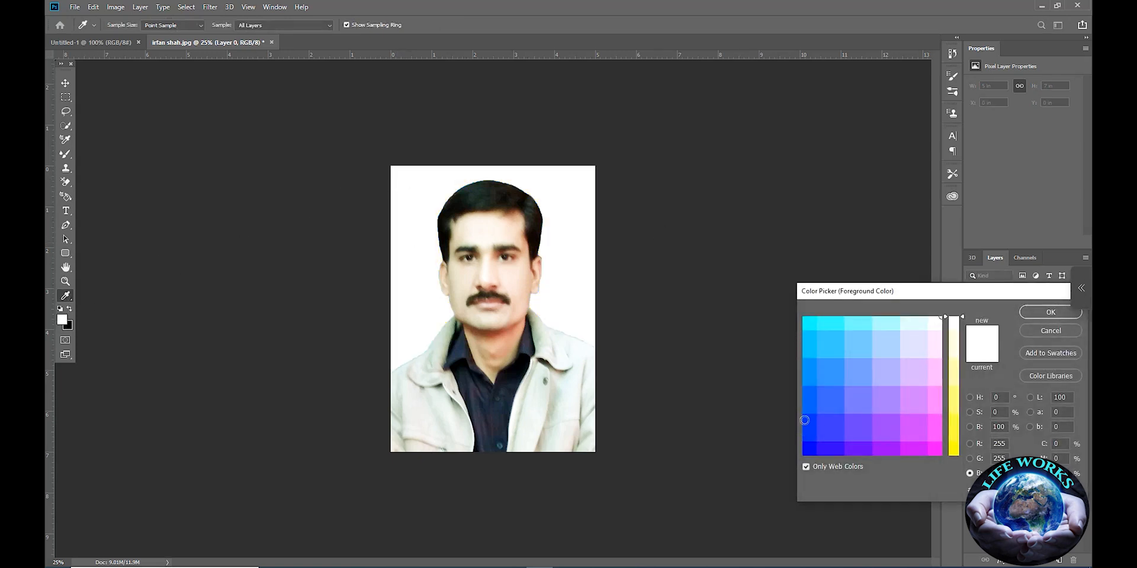
click(806, 403)
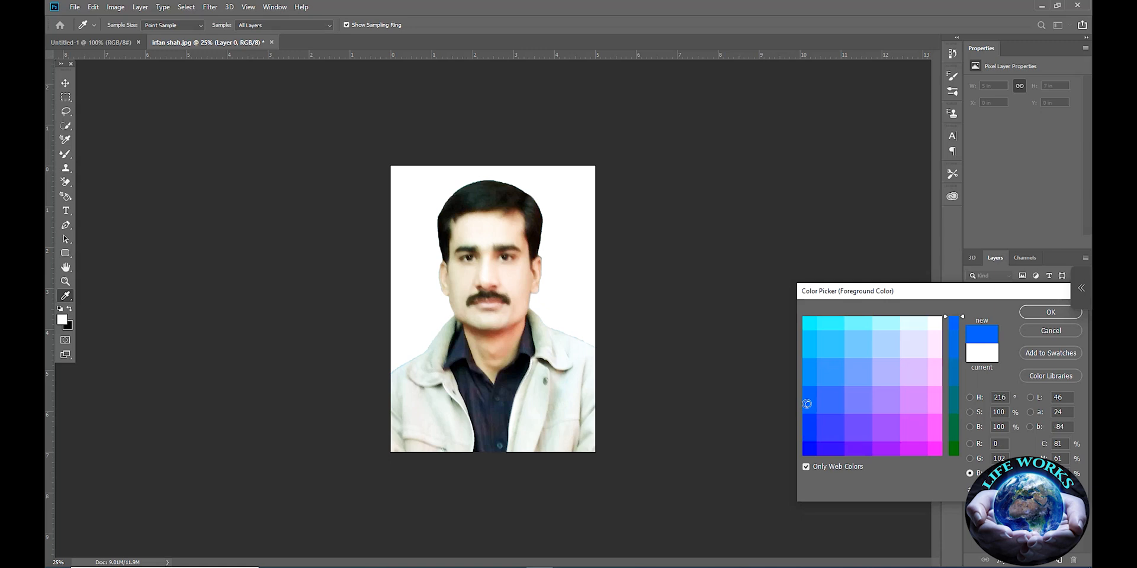
click(1048, 317)
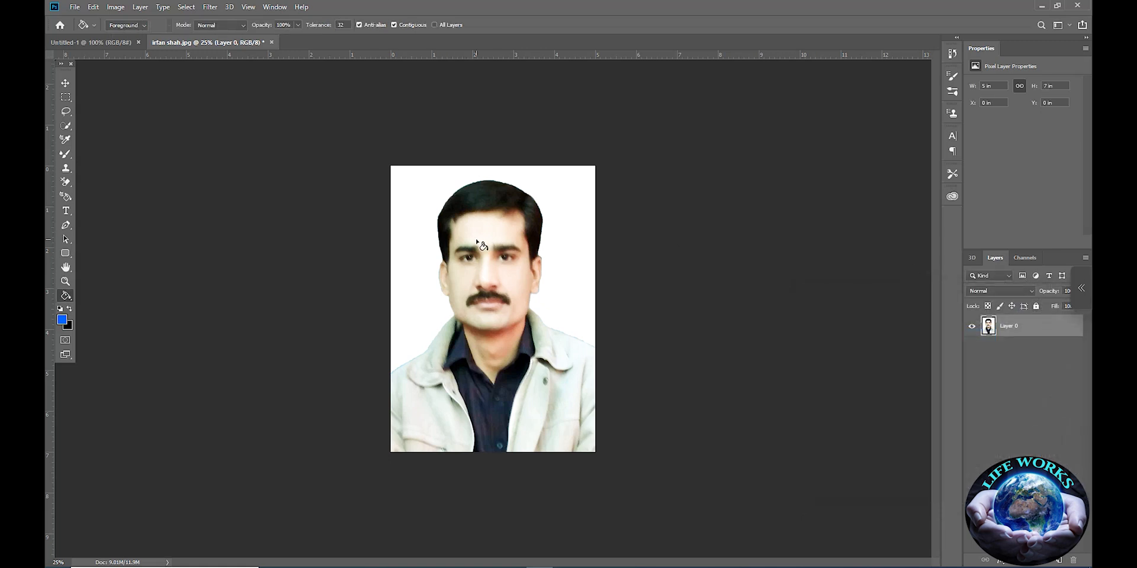
click(403, 184)
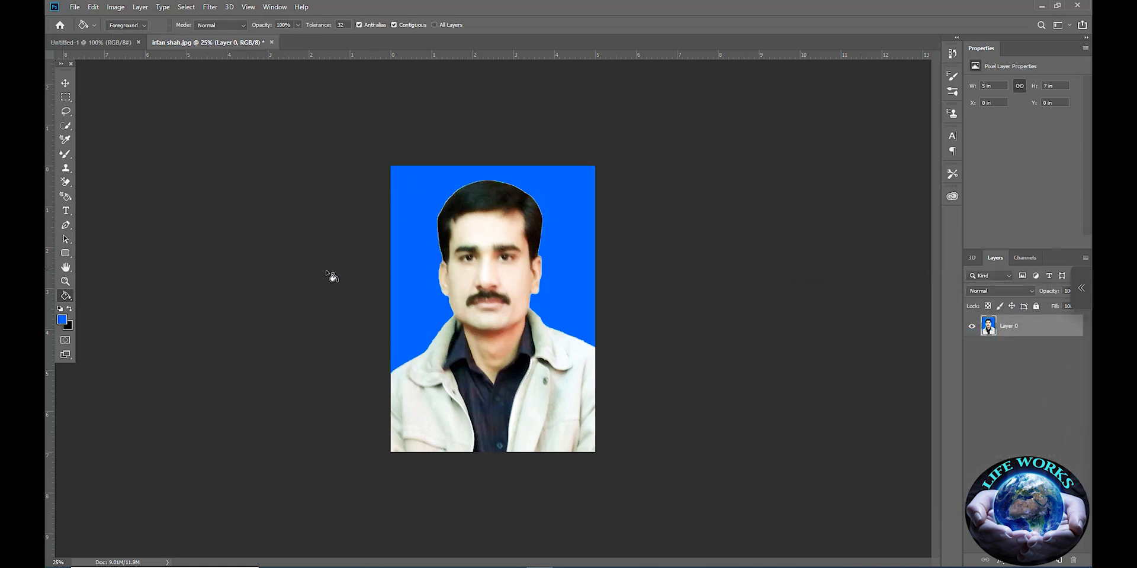
Step: Change the foreground colour back to white and refill the portrait's blue background with it using the Paint Bucket
click(61, 320)
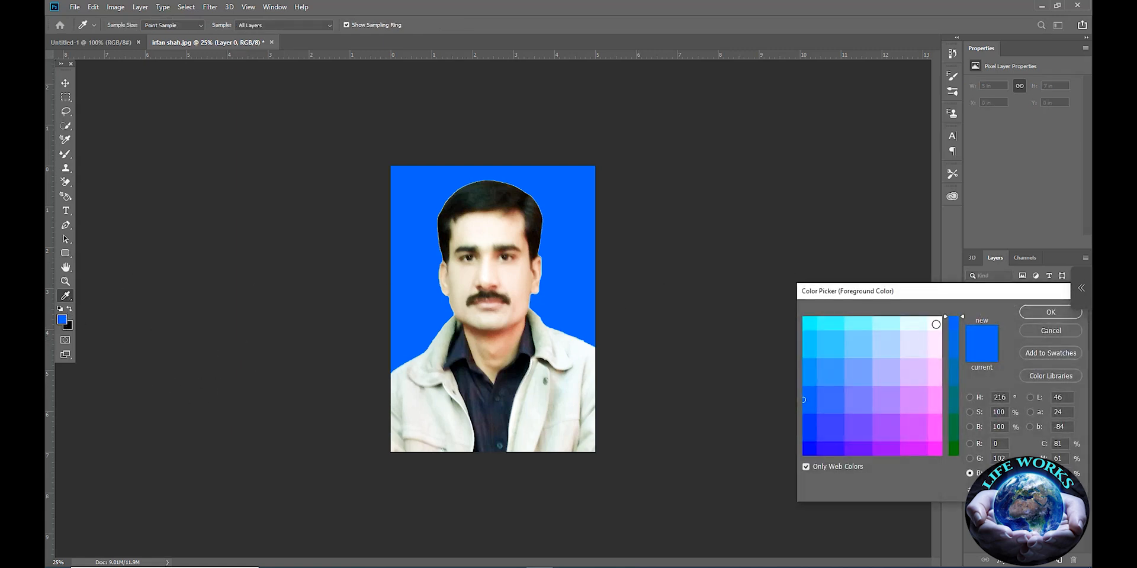
click(936, 324)
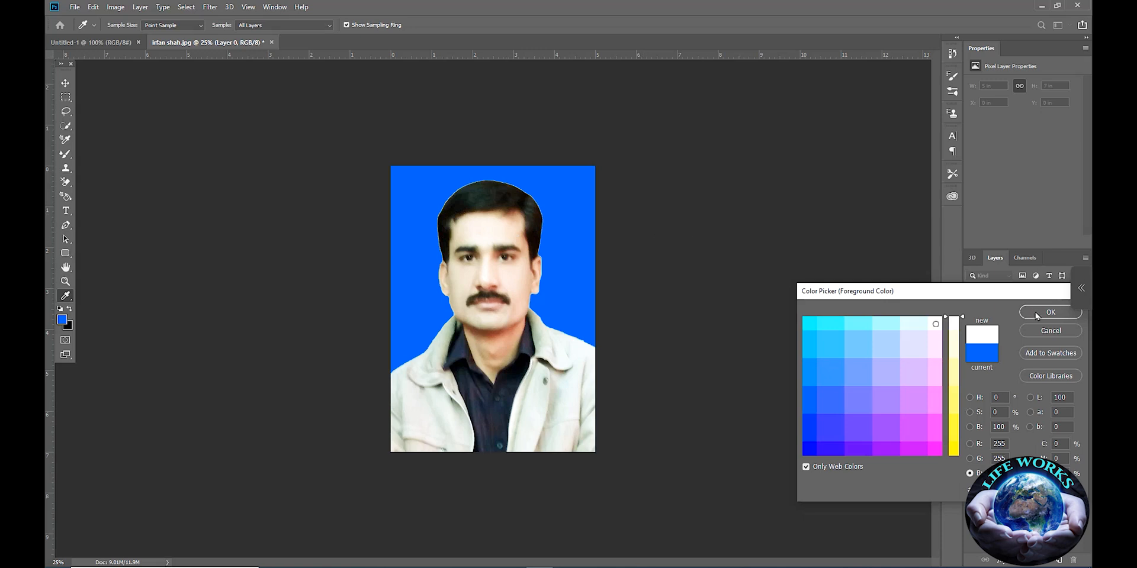
click(1050, 312)
key(g)
click(407, 185)
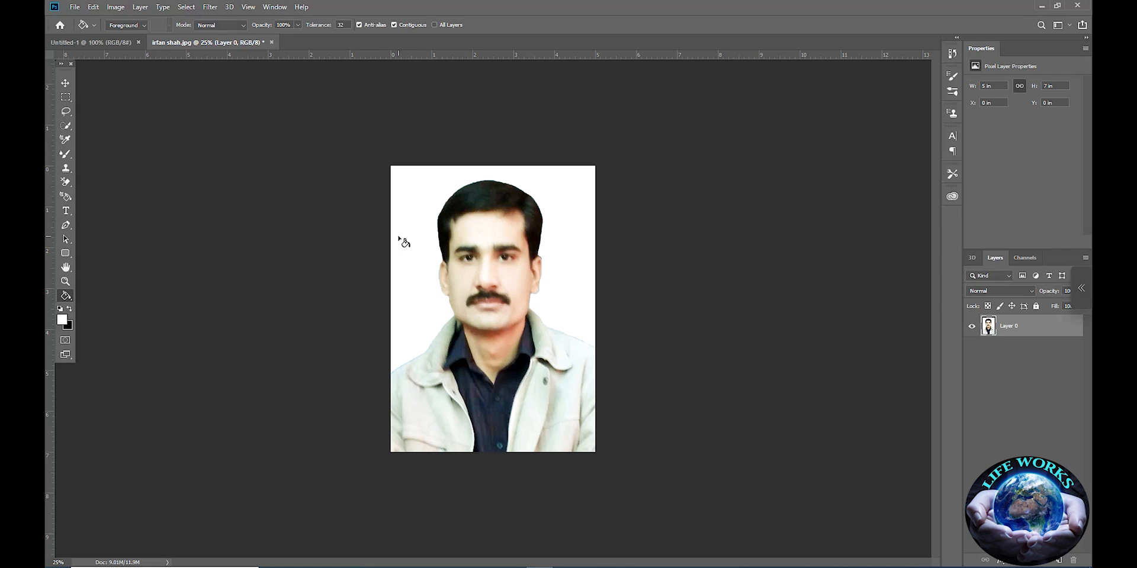
Step: Set the foreground colour to yellow and fill the portrait's white background with it
click(1047, 310)
click(397, 179)
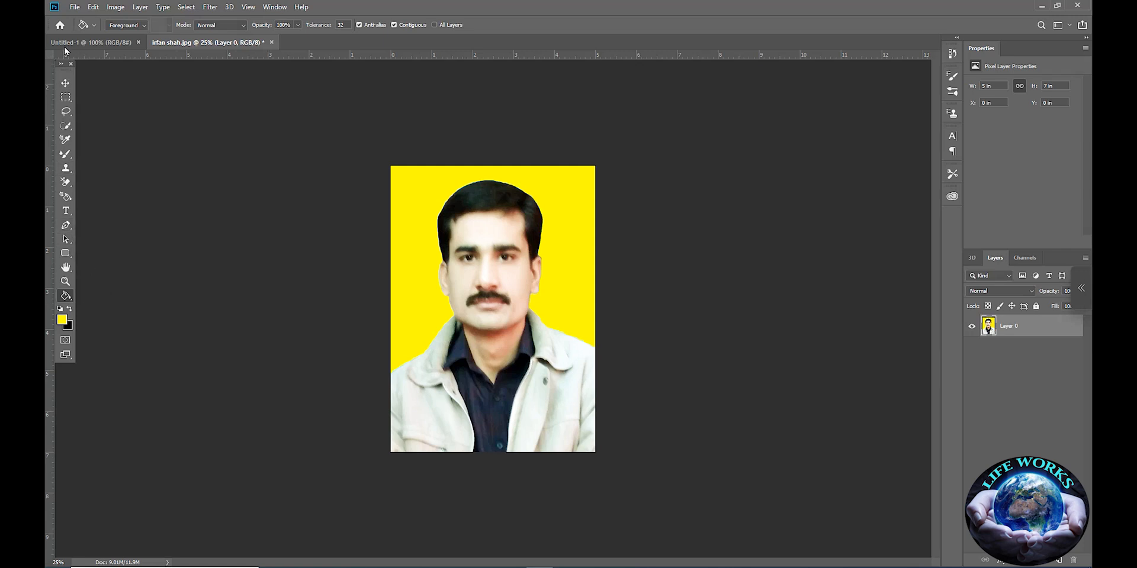
Step: Save the yellow-background portrait as a JPEG at quality 12 (Maximum) in a new folder inside the Backgroud folder
click(79, 9)
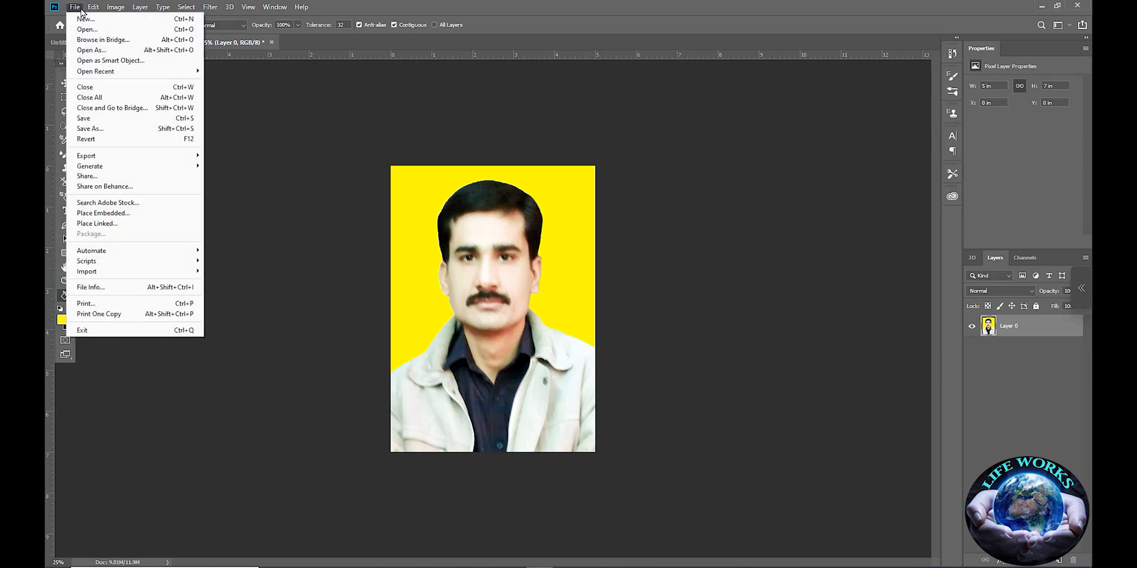
click(115, 134)
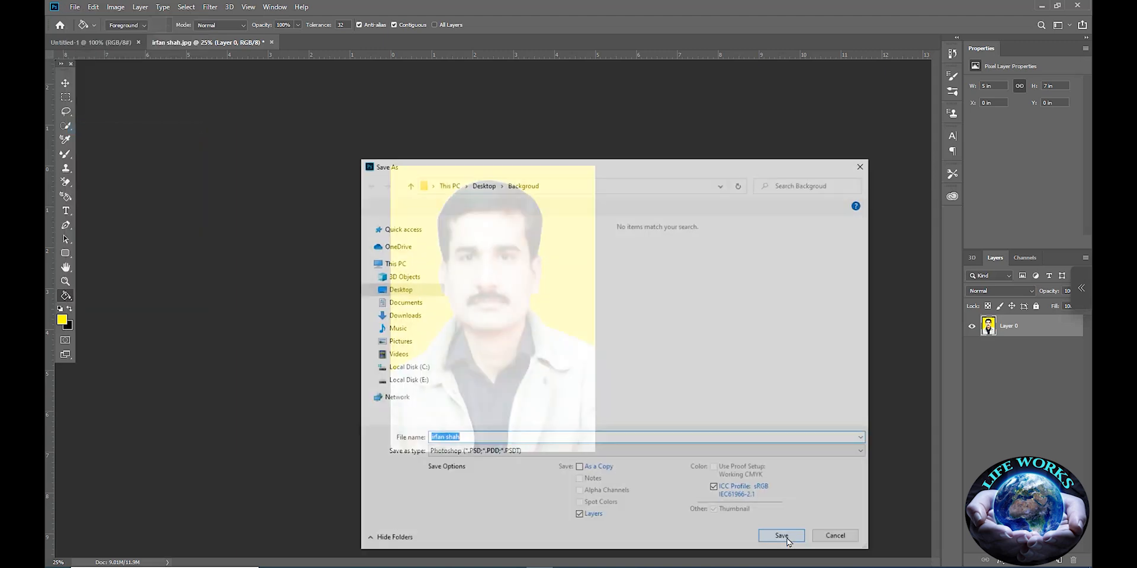
click(752, 455)
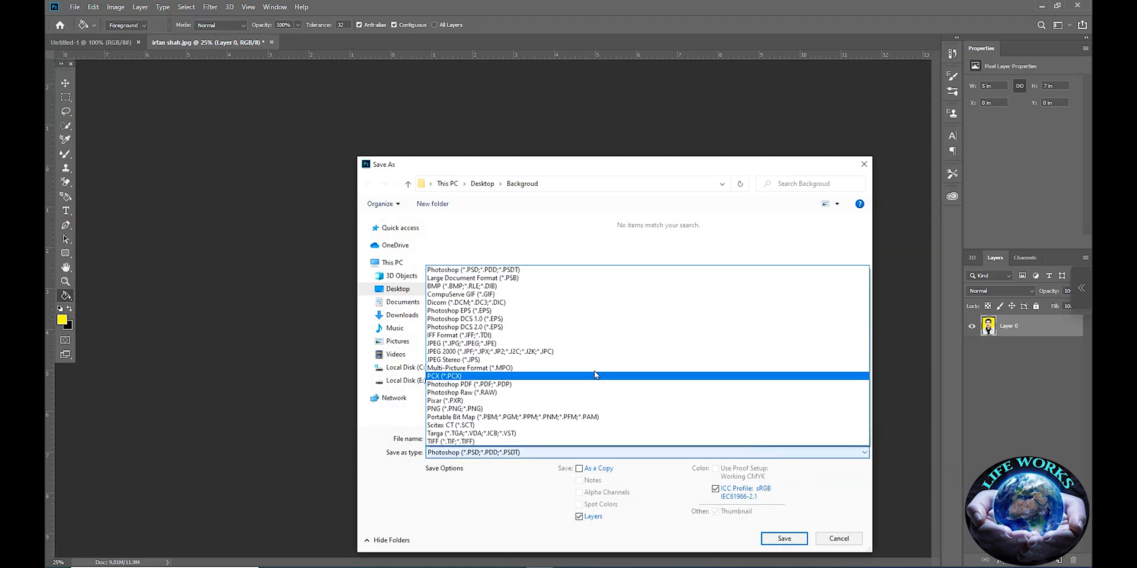
click(471, 348)
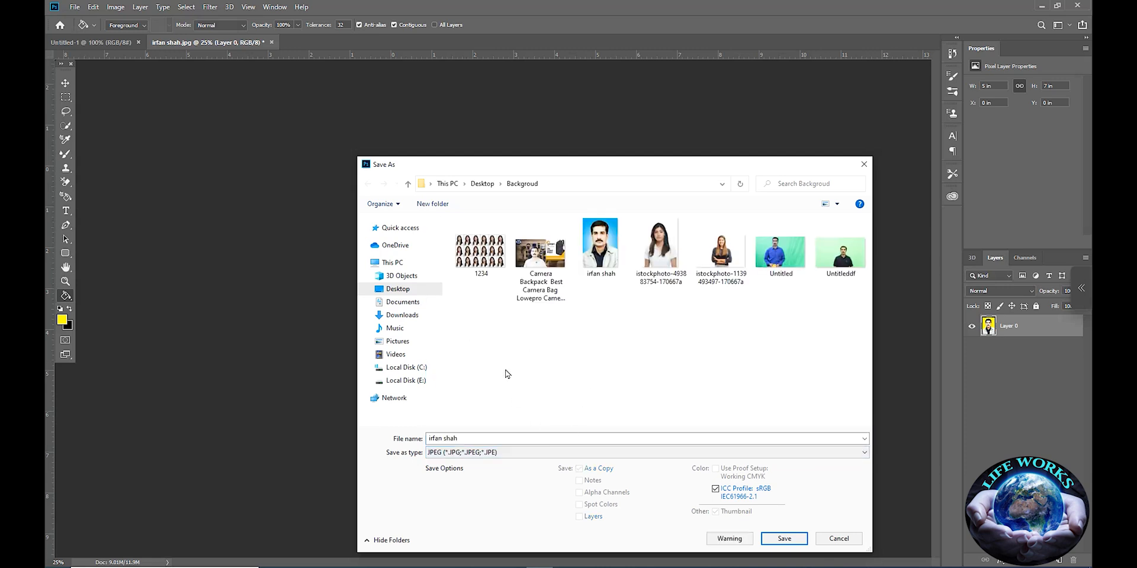
right_click(521, 345)
mouse_move(612, 477)
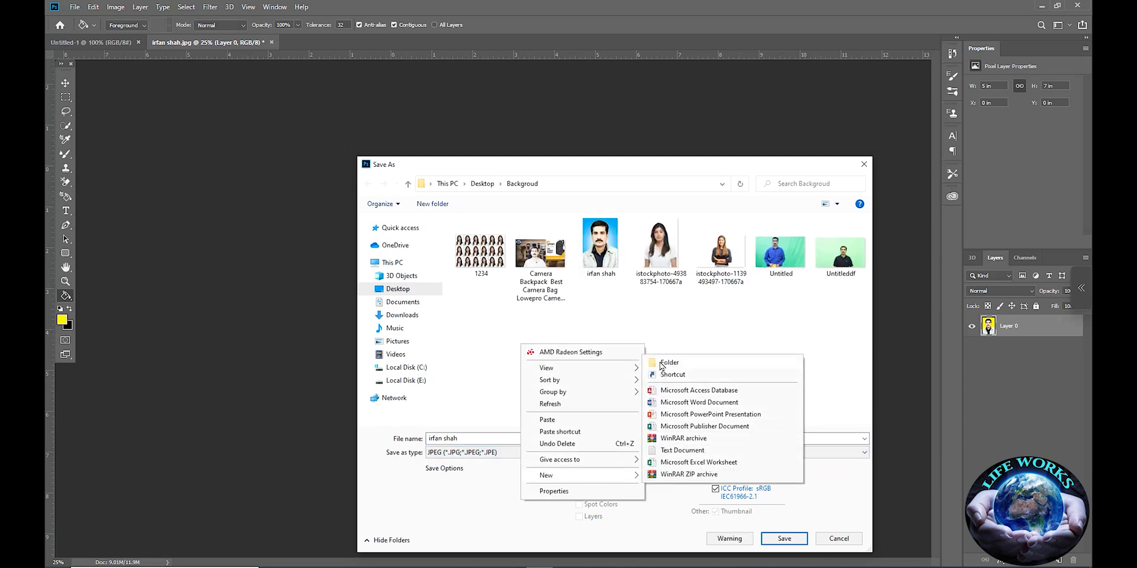
click(667, 362)
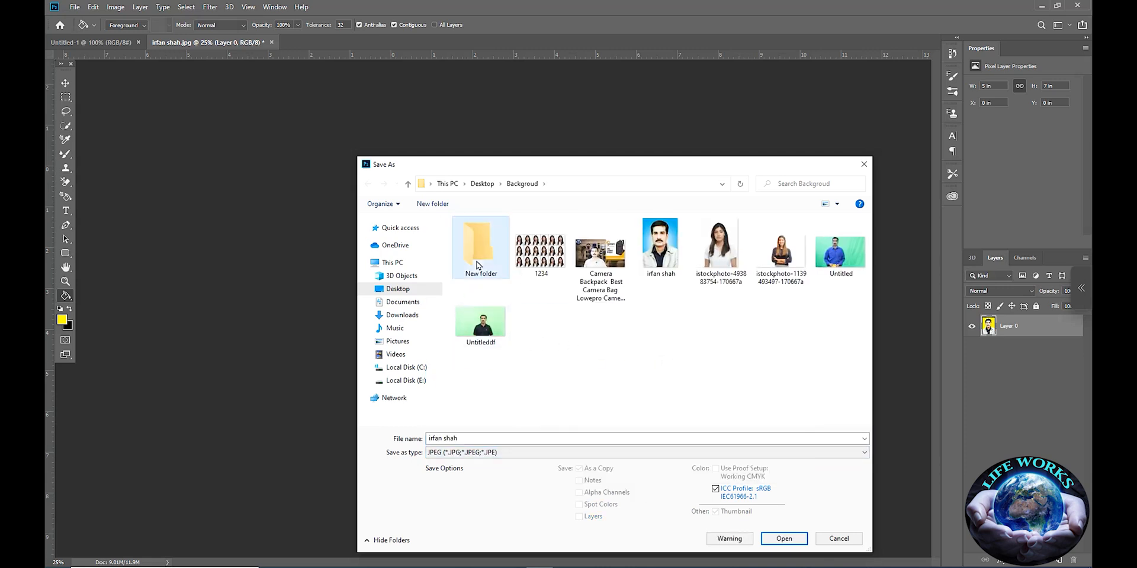
double_click(489, 254)
click(783, 539)
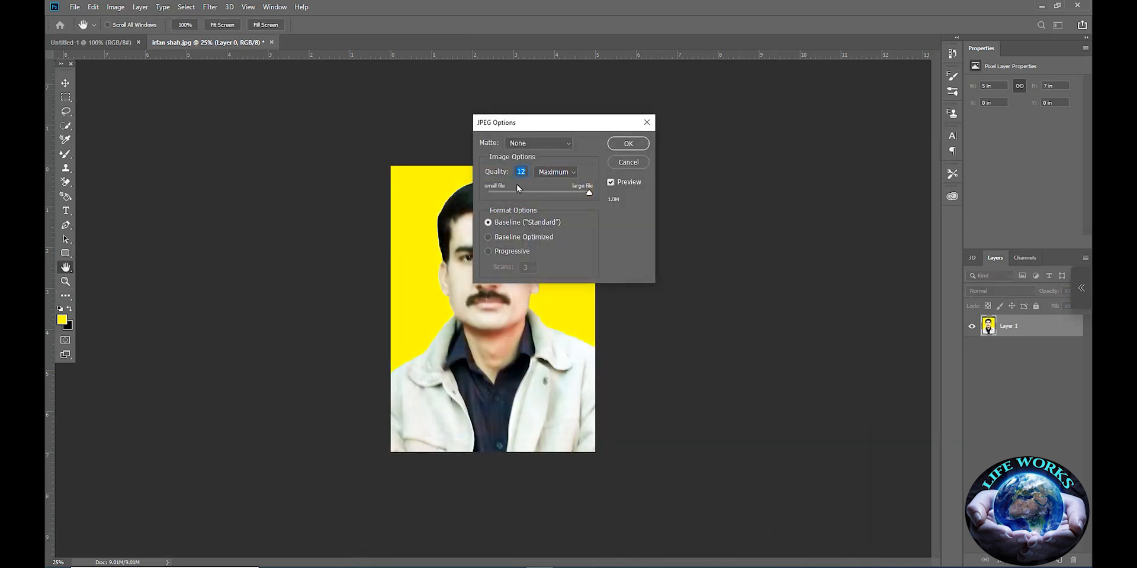
click(628, 144)
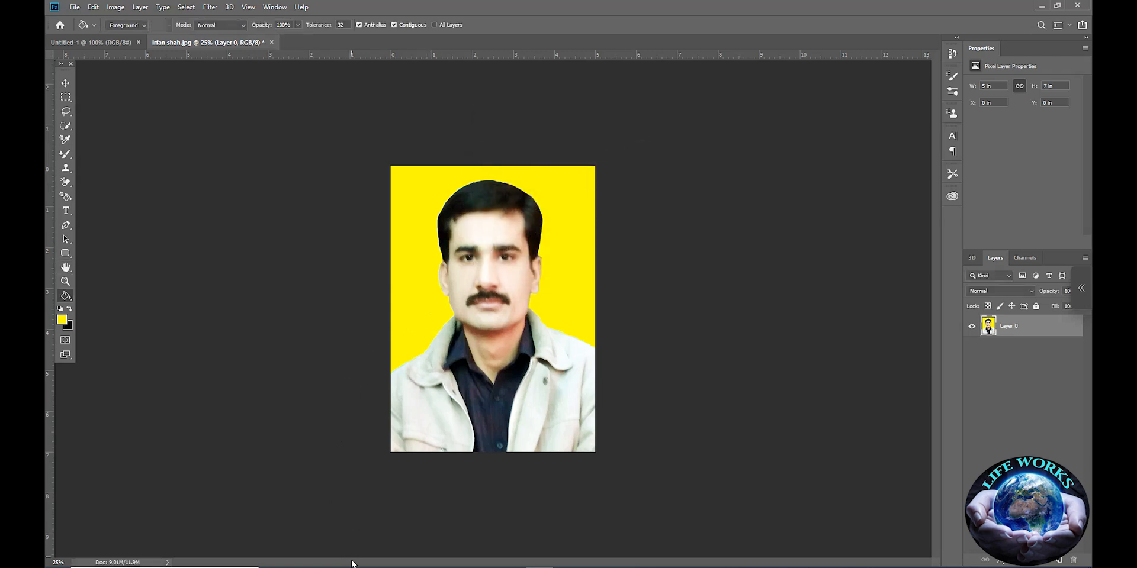
Step: Switch to the saved portrait in Photos, reposition its window and enlarge it to inspect the yellow background
mouse_move(352, 564)
click(405, 527)
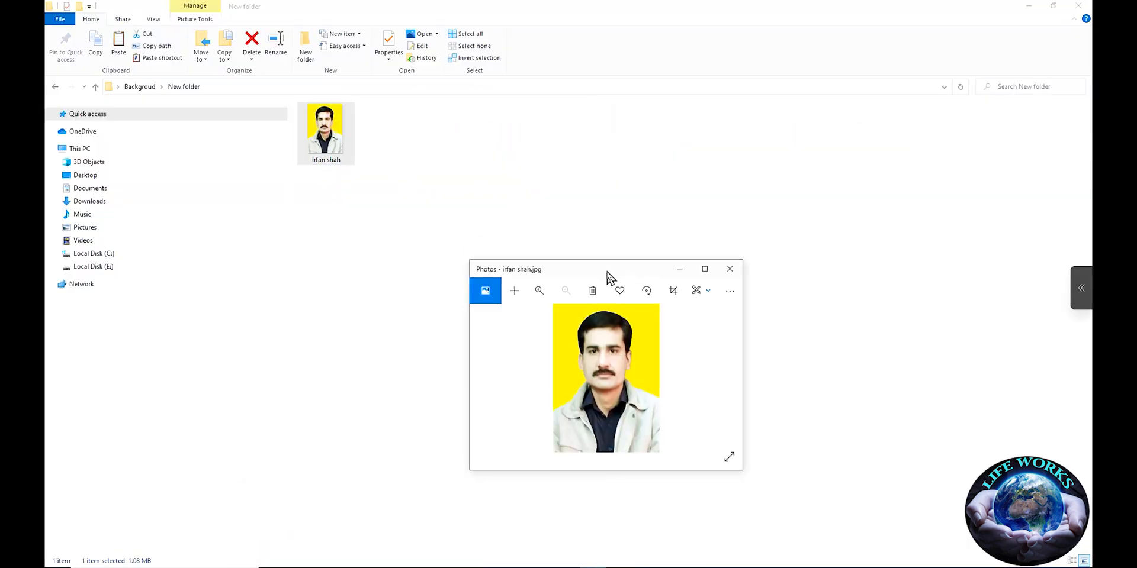
drag(608, 273, 578, 187)
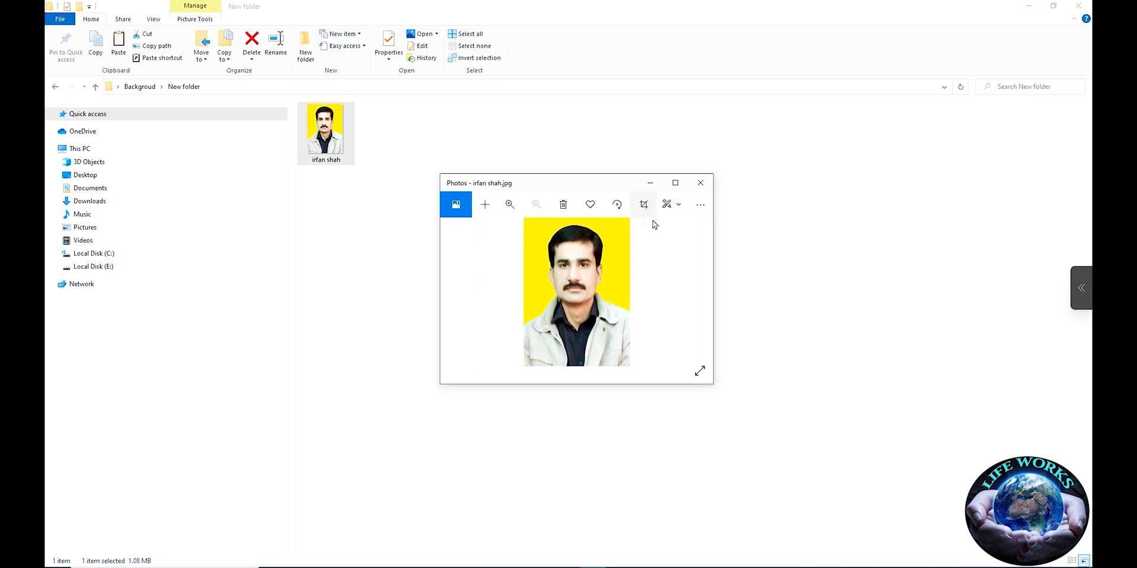
drag(712, 383, 813, 496)
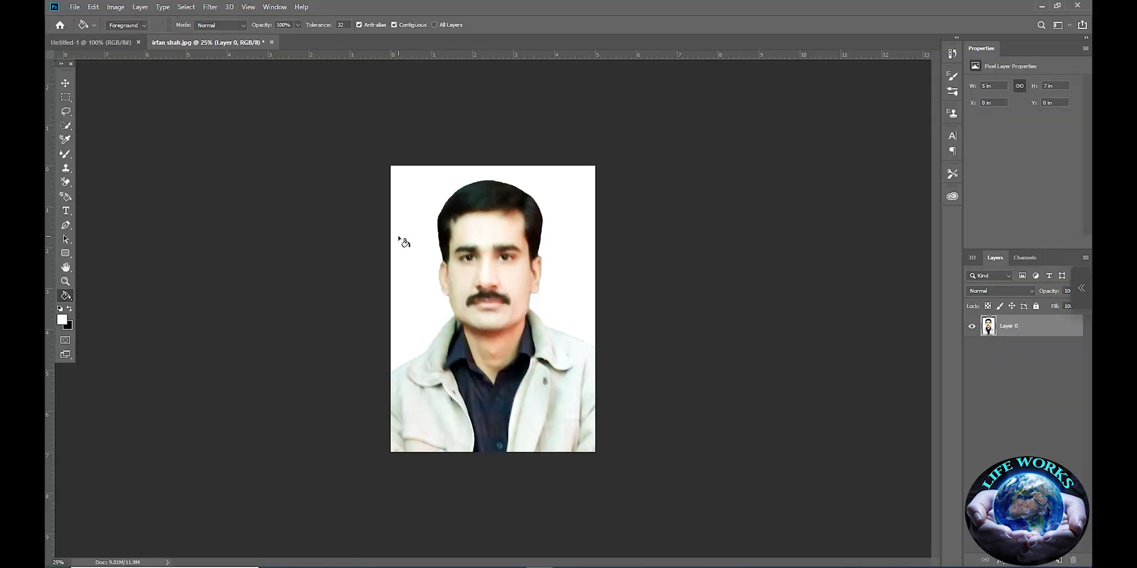